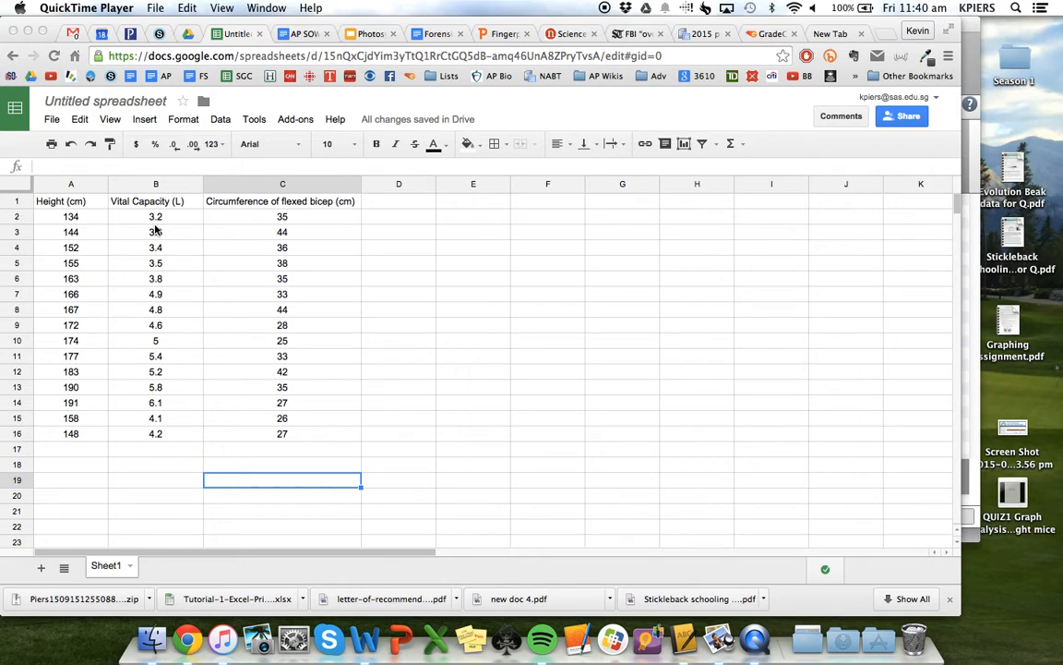
Insert a scatter chart of the height and vital capacity data in A2:B16 and place it beside the table
{"action": "left_click", "coordinate": [65, 219]}
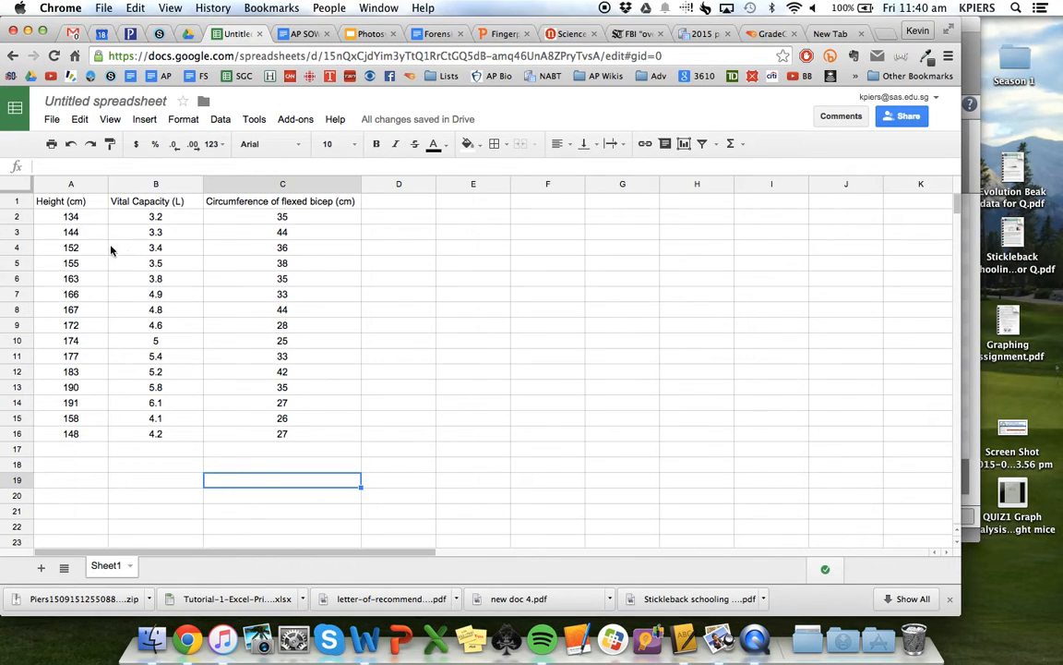
{"action": "left_click_drag", "start_coordinate": [74, 211], "coordinate": [150, 437]}
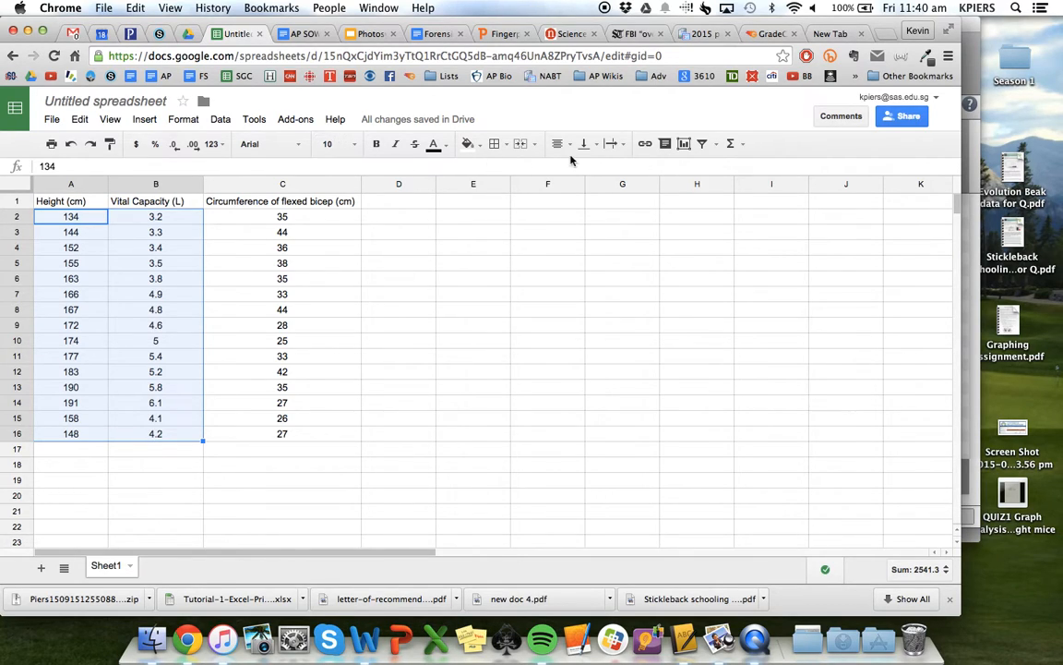
{"action": "left_click", "coordinate": [686, 145]}
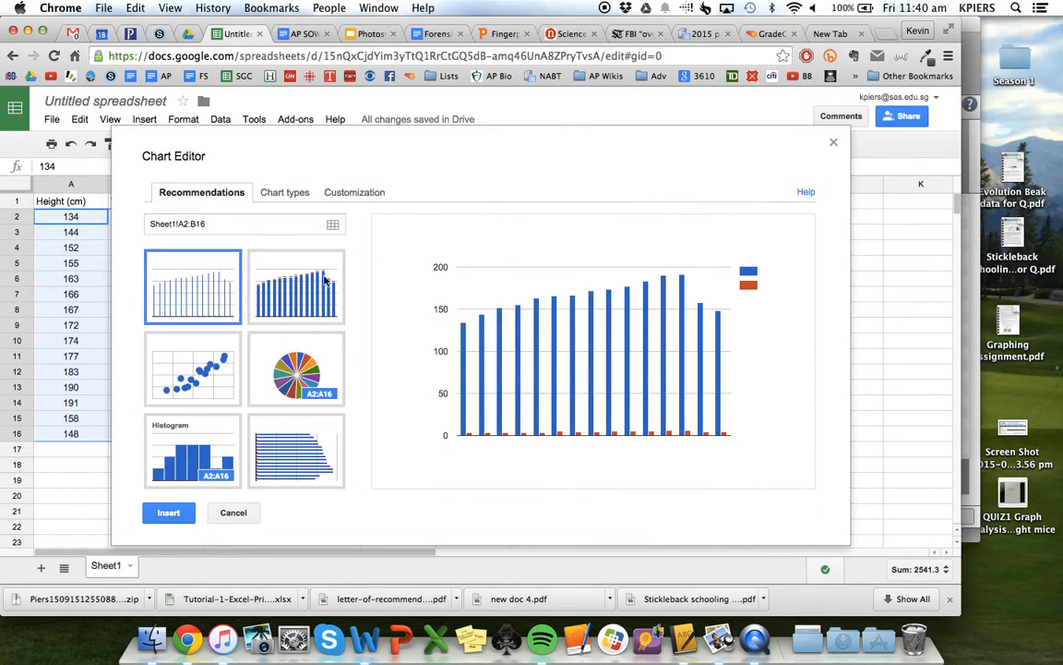
{"action": "left_click", "coordinate": [284, 194]}
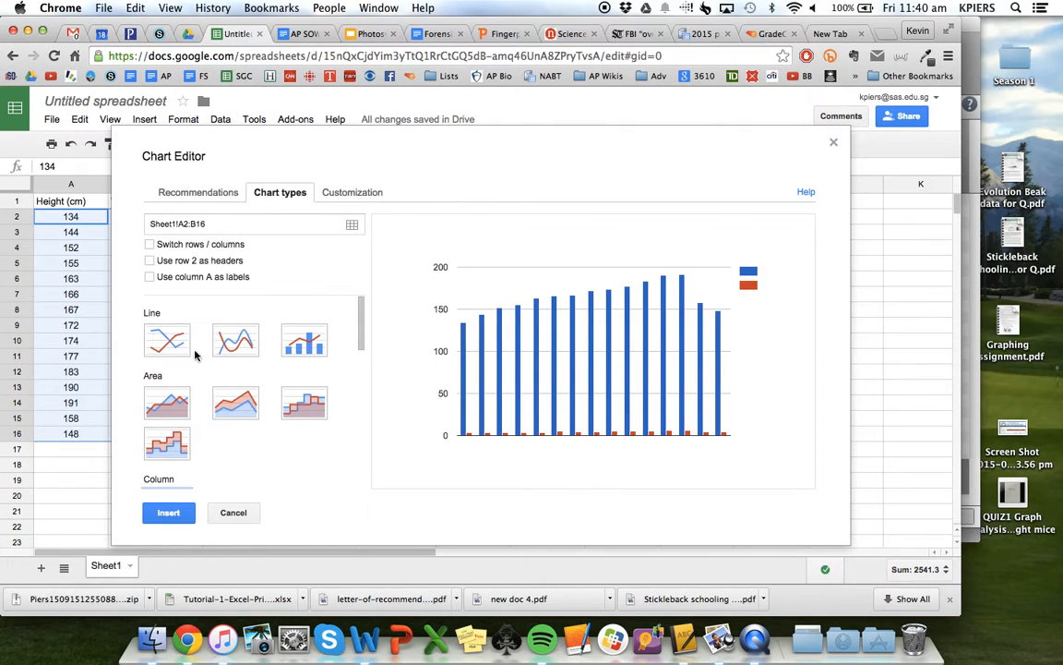
{"action": "scroll", "coordinate": [302, 341], "scroll_direction": "down", "scroll_amount": 5}
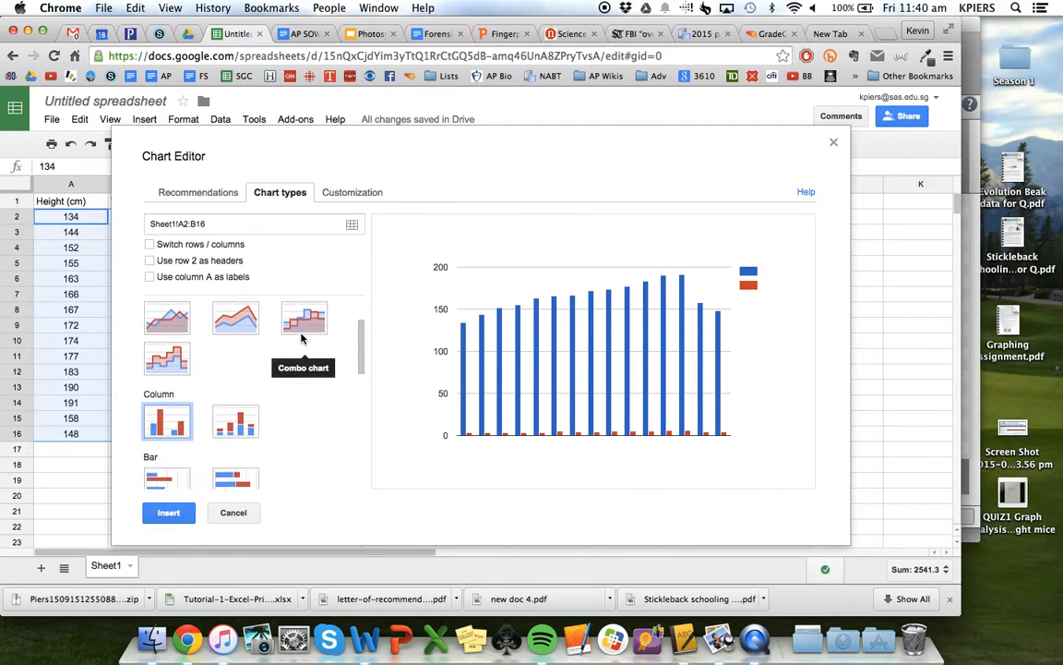
{"action": "scroll", "coordinate": [302, 340], "scroll_direction": "down", "scroll_amount": 3}
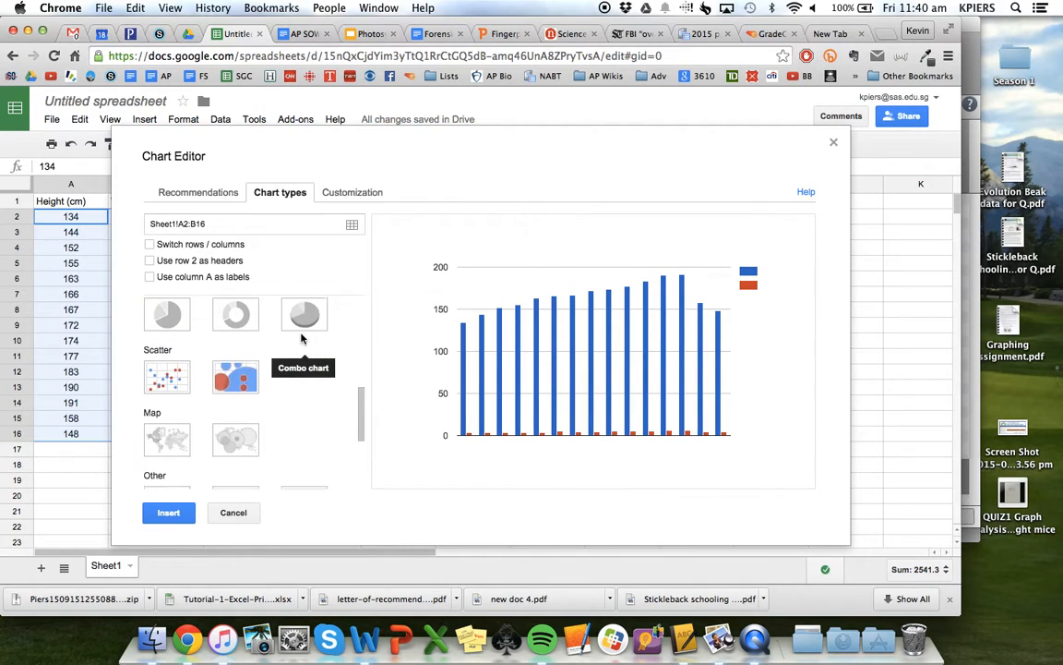
{"action": "left_click", "coordinate": [167, 360]}
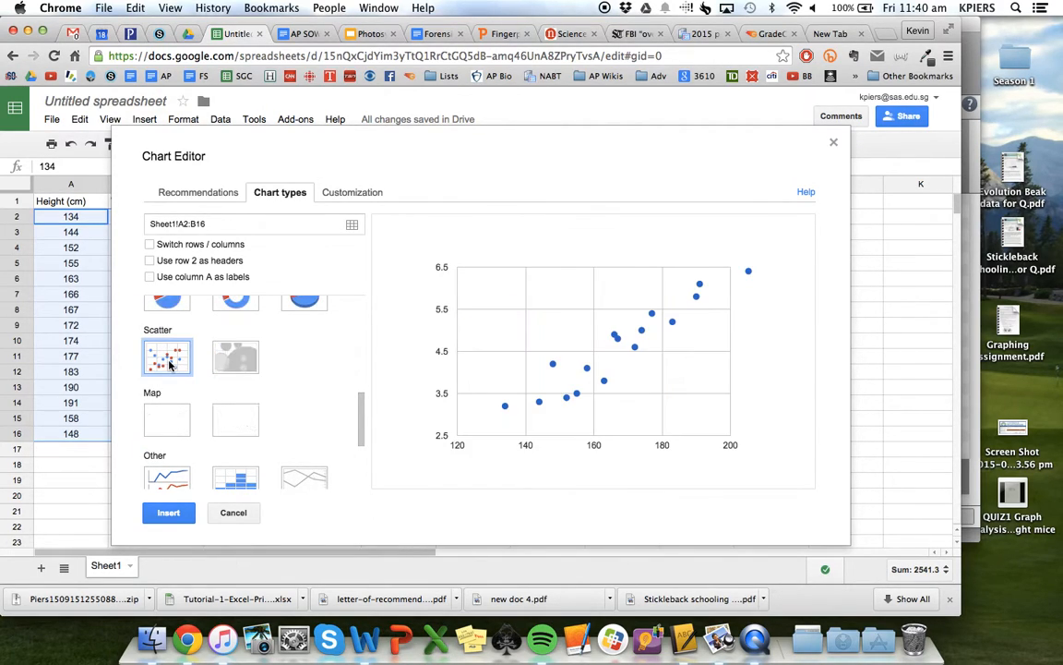
{"action": "mouse_move", "coordinate": [563, 370]}
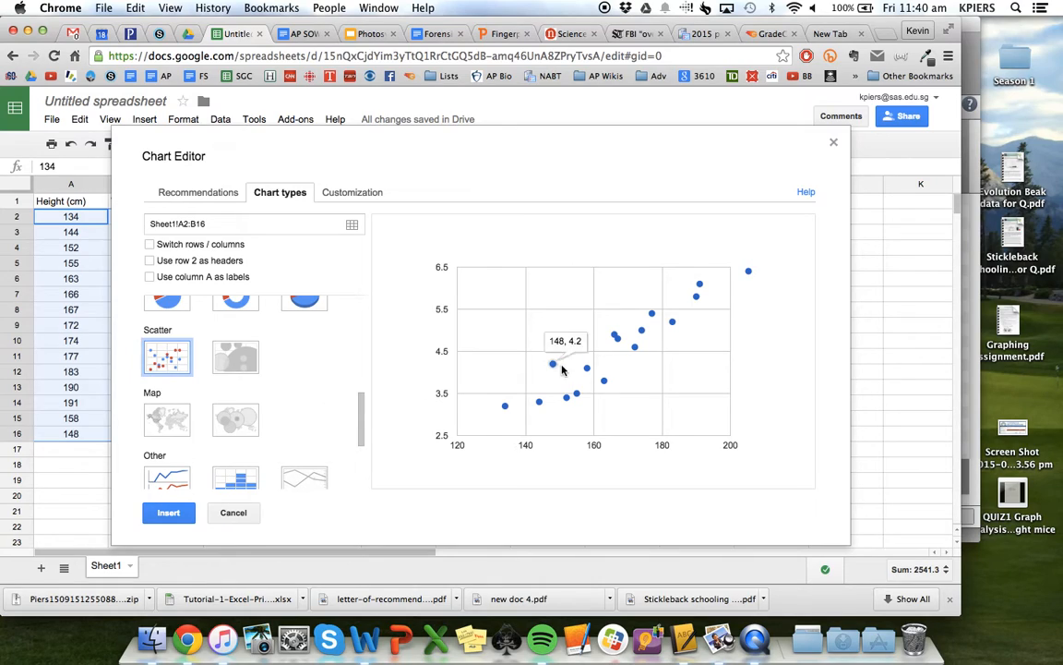
{"action": "left_click", "coordinate": [169, 513]}
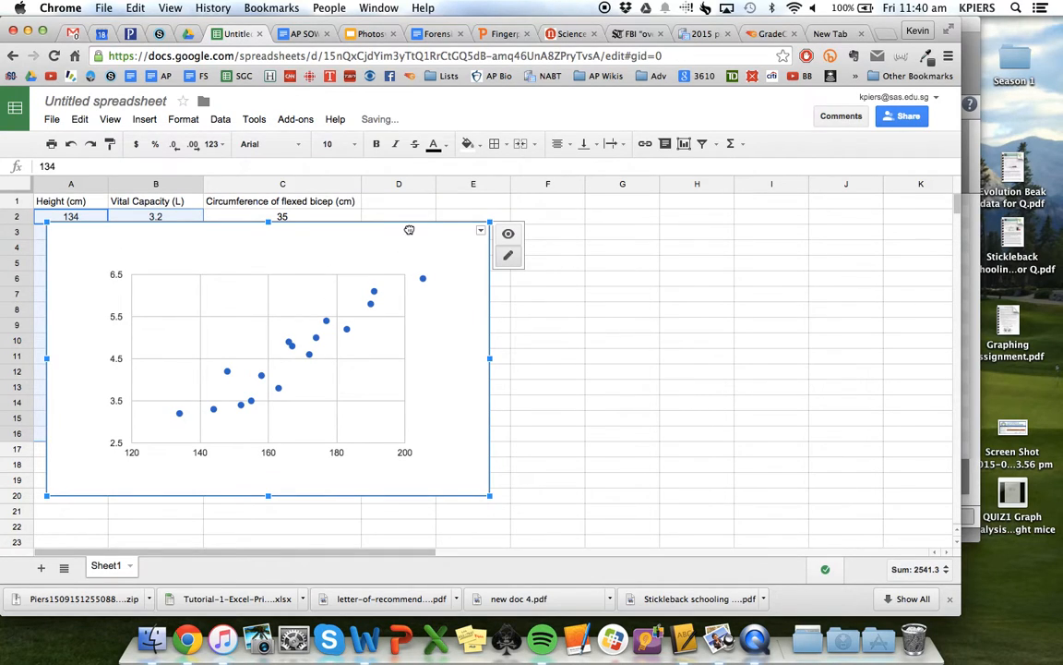
{"action": "left_click_drag", "start_coordinate": [409, 234], "coordinate": [748, 237]}
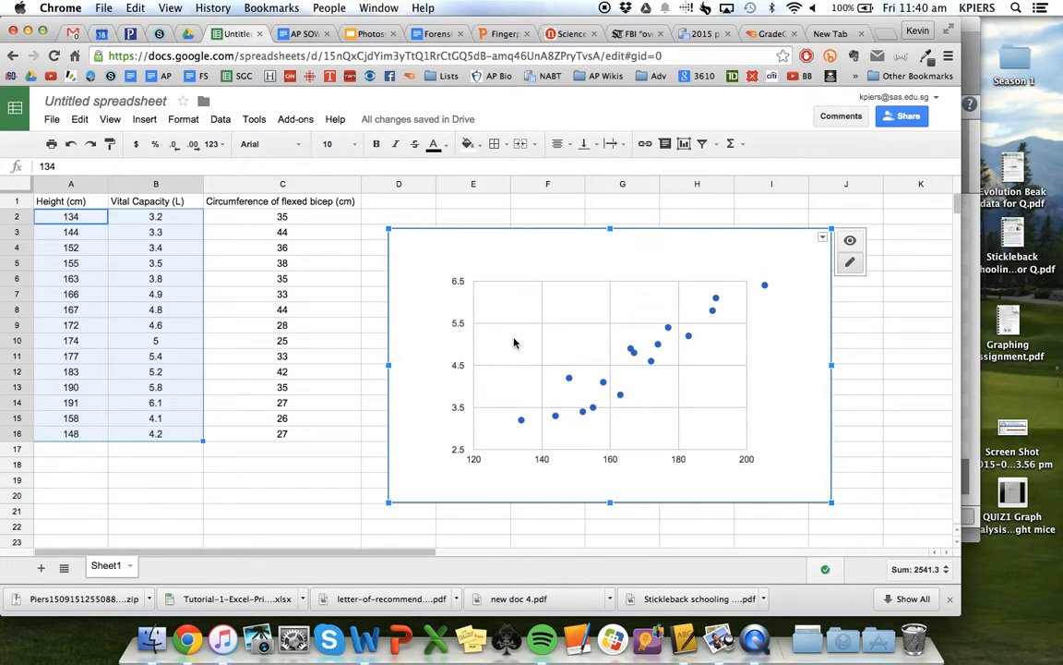
Give the scatter chart the title "The relationship between height and vital capacity" through its advanced edit settings
{"action": "left_click", "coordinate": [774, 330]}
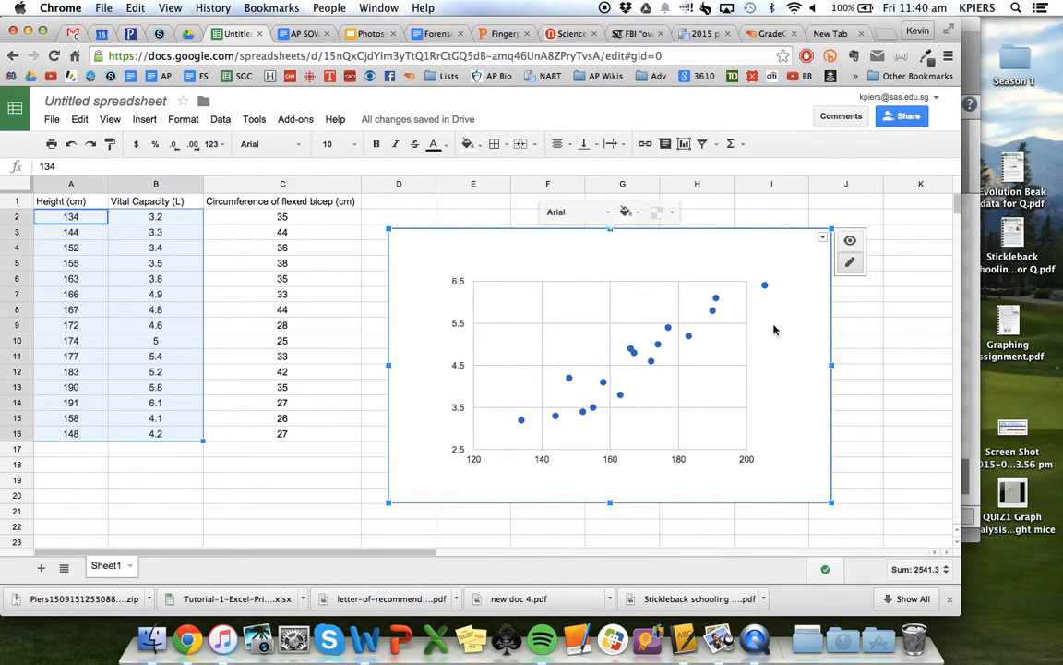
{"action": "left_click", "coordinate": [822, 238]}
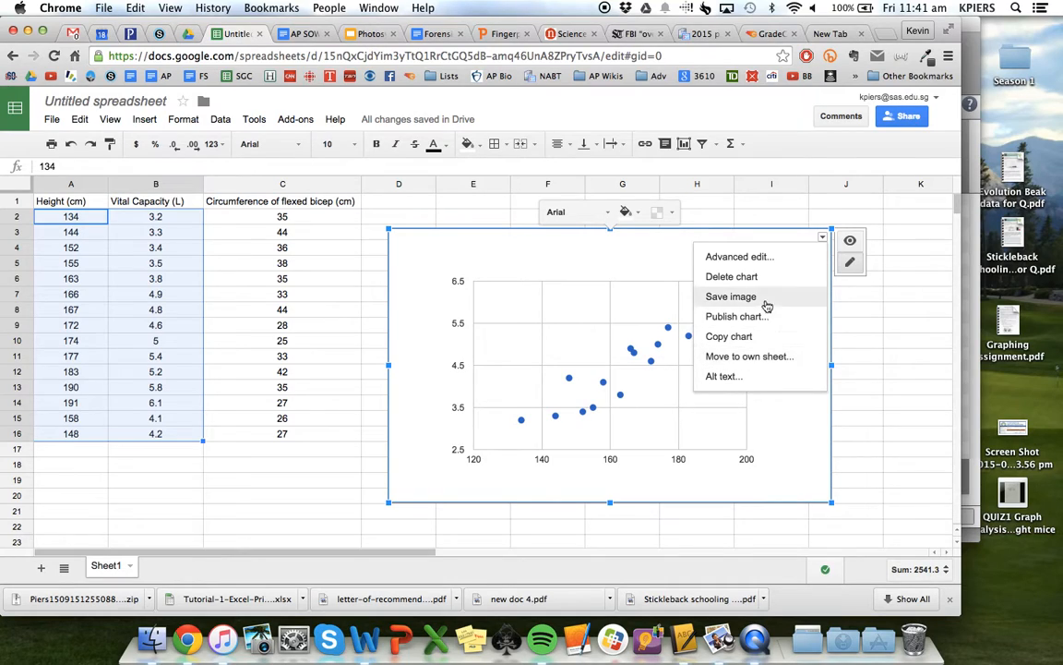
{"action": "left_click", "coordinate": [743, 258]}
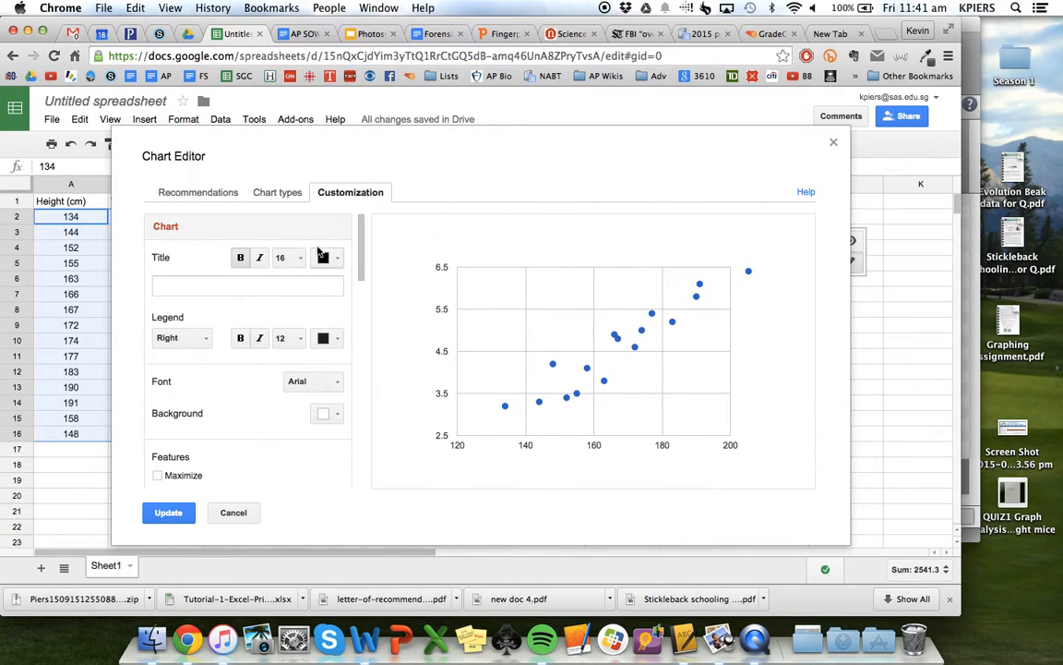
{"action": "scroll", "coordinate": [259, 296], "scroll_direction": "down", "scroll_amount": 10}
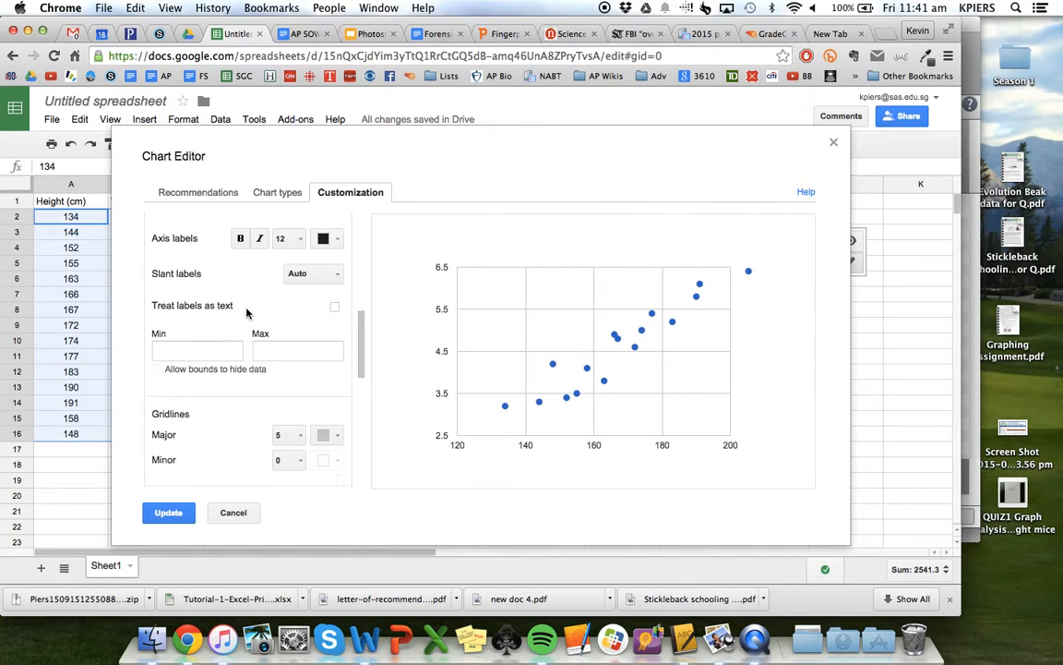
{"action": "scroll", "coordinate": [247, 314], "scroll_direction": "down", "scroll_amount": 8}
{"action": "scroll", "coordinate": [246, 314], "scroll_direction": "up", "scroll_amount": 15}
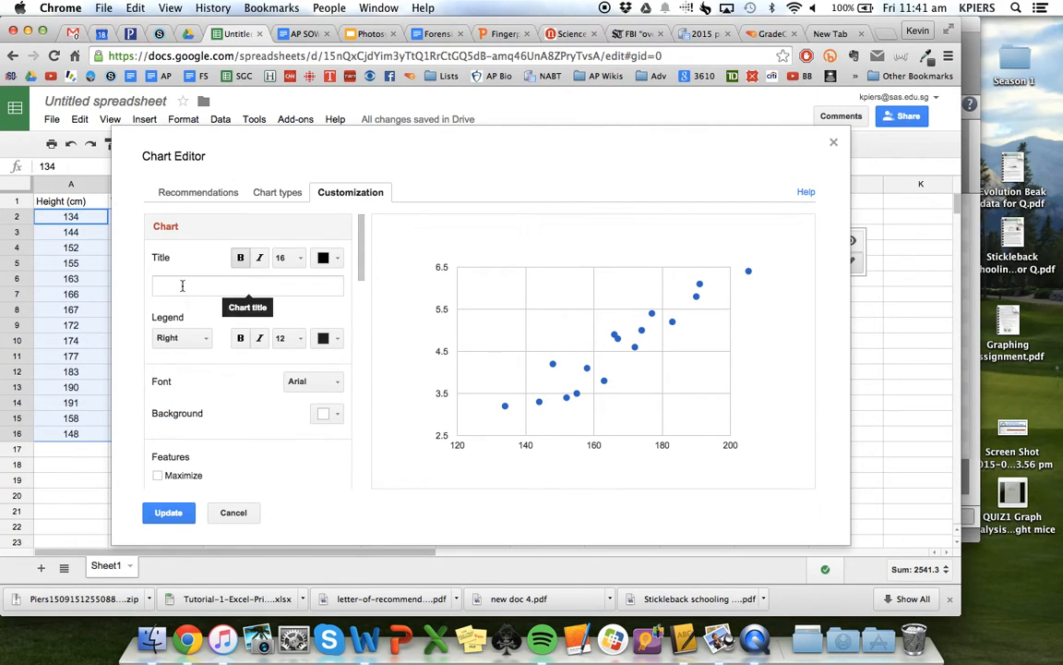
{"action": "left_click", "coordinate": [182, 287]}
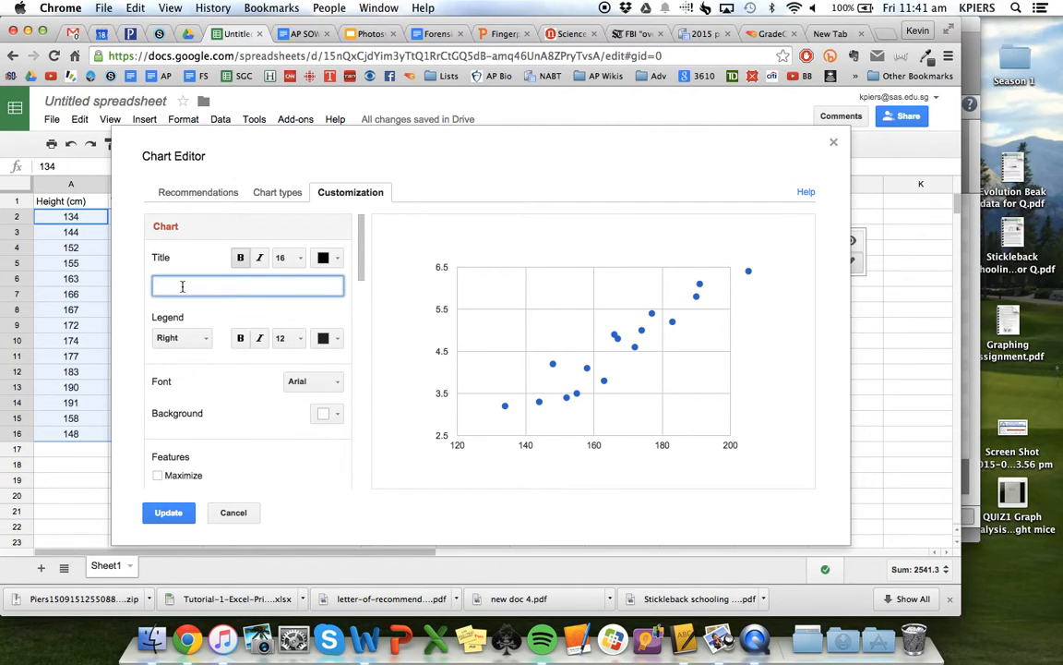
{"action": "type", "text": "The relationship between height and"}
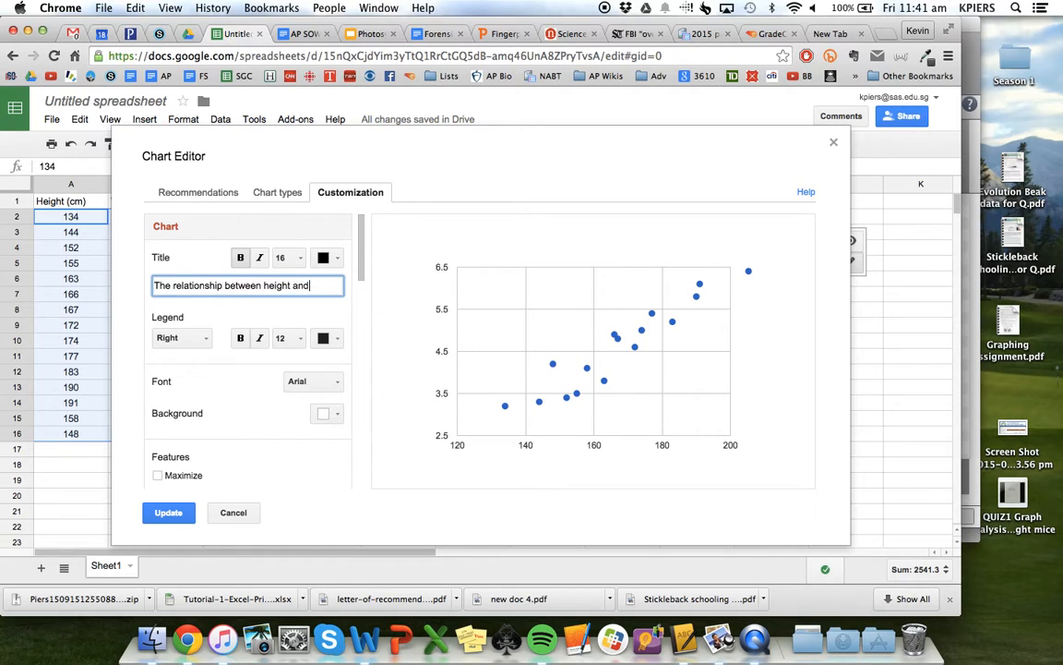
{"action": "type", "text": " vital capacity"}
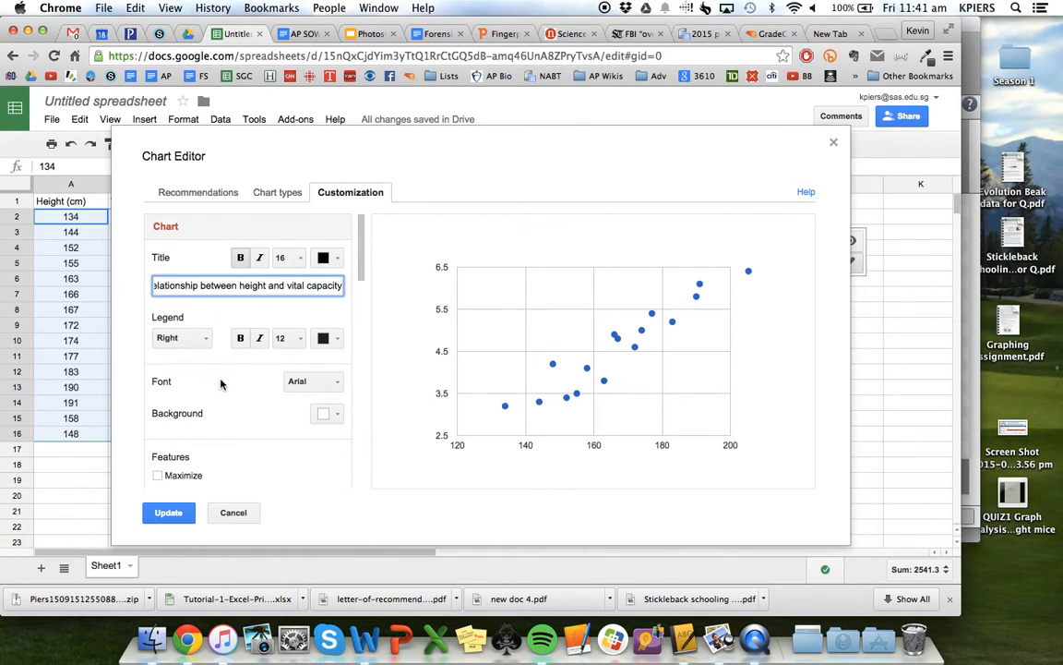
Title the chart's horizontal axis "Height (cm)"
{"action": "scroll", "coordinate": [246, 414], "scroll_direction": "down", "scroll_amount": 2}
{"action": "scroll", "coordinate": [246, 414], "scroll_direction": "down", "scroll_amount": 6}
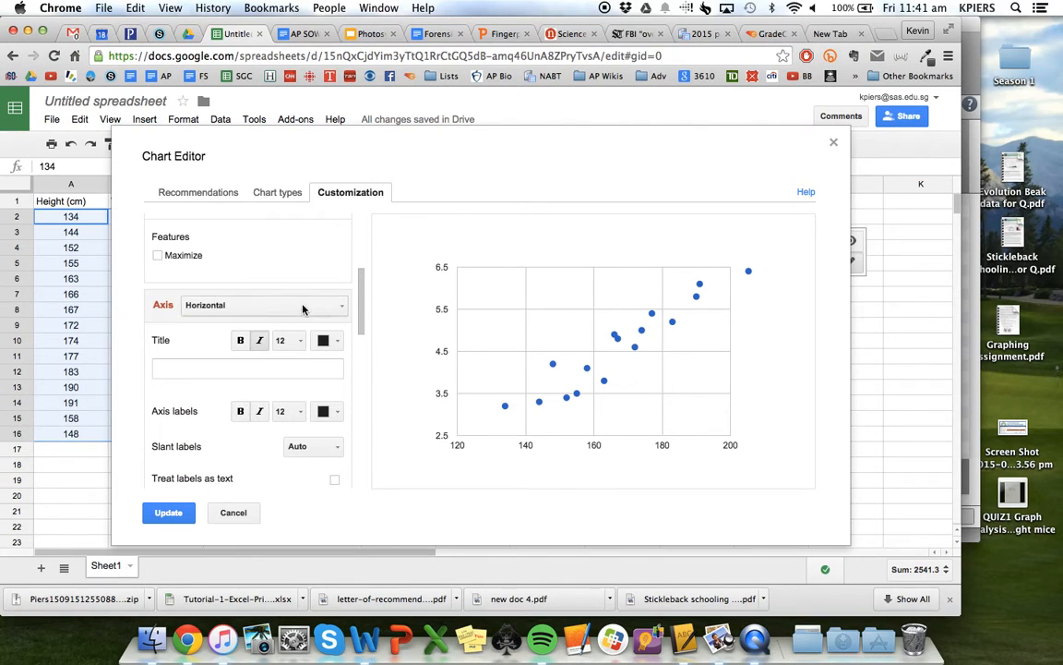
{"action": "left_click", "coordinate": [247, 368]}
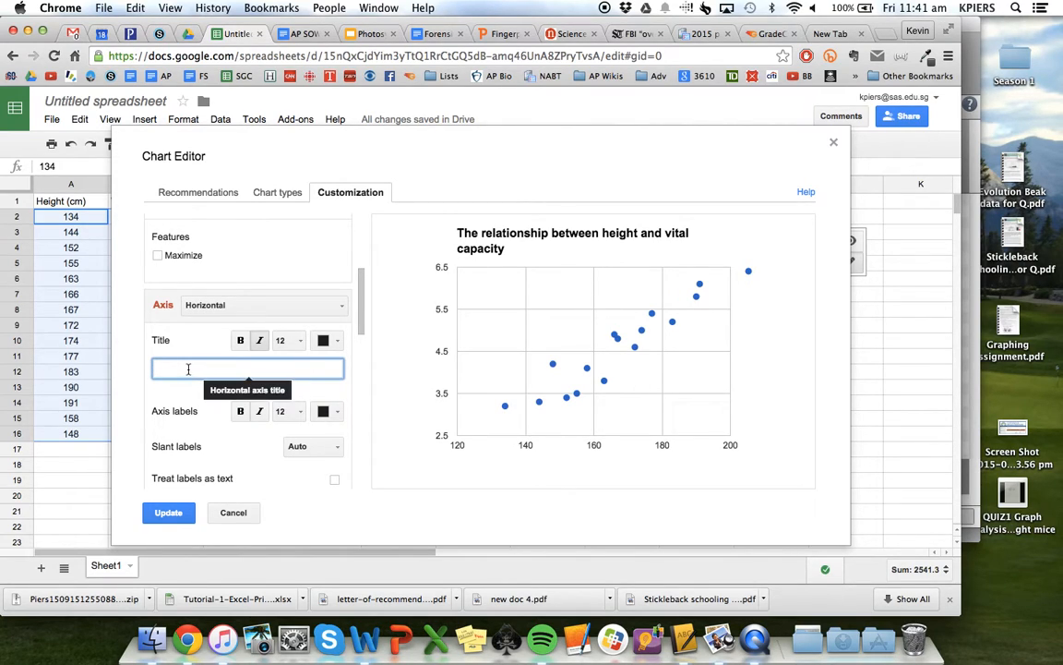
{"action": "type", "text": "Height (cm"}
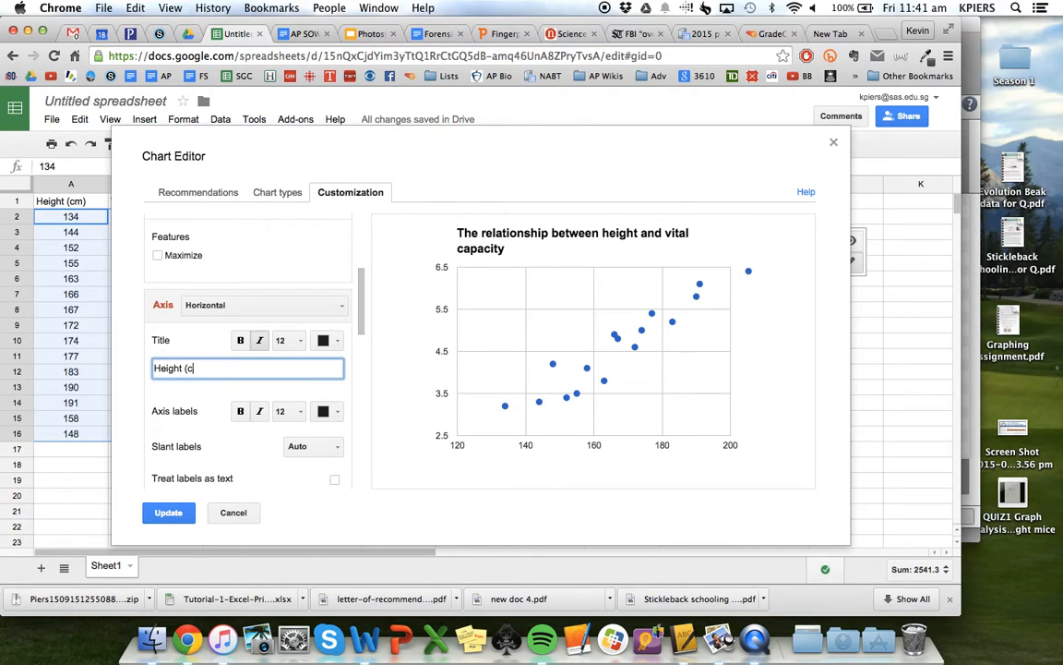
Title the chart's left vertical axis "Vital capacity (L)"
{"action": "left_click", "coordinate": [327, 307]}
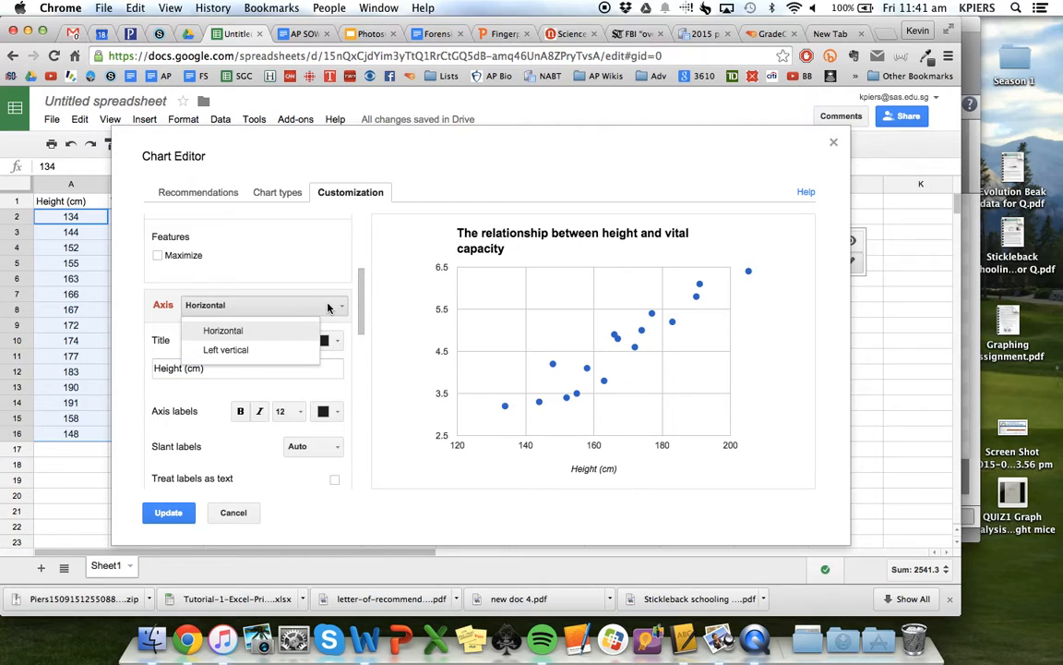
{"action": "left_click", "coordinate": [220, 350]}
{"action": "left_click", "coordinate": [187, 371]}
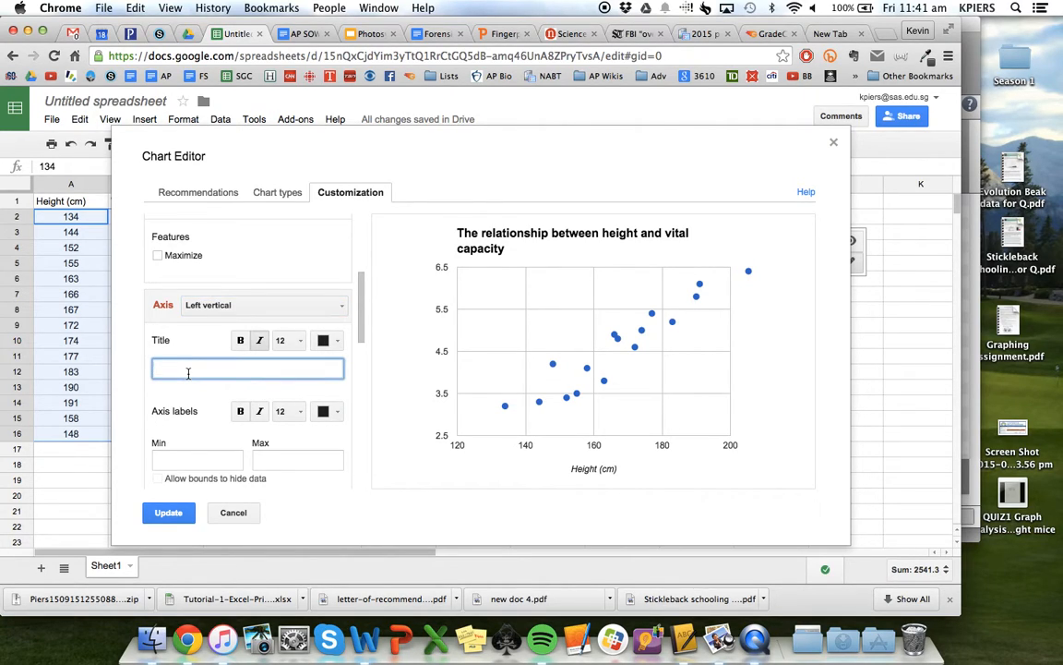
{"action": "type", "text": "vital capac"}
Add a linear trendline with its R² value shown to the data series and update the chart
{"action": "scroll", "coordinate": [281, 371], "scroll_direction": "down", "scroll_amount": 1}
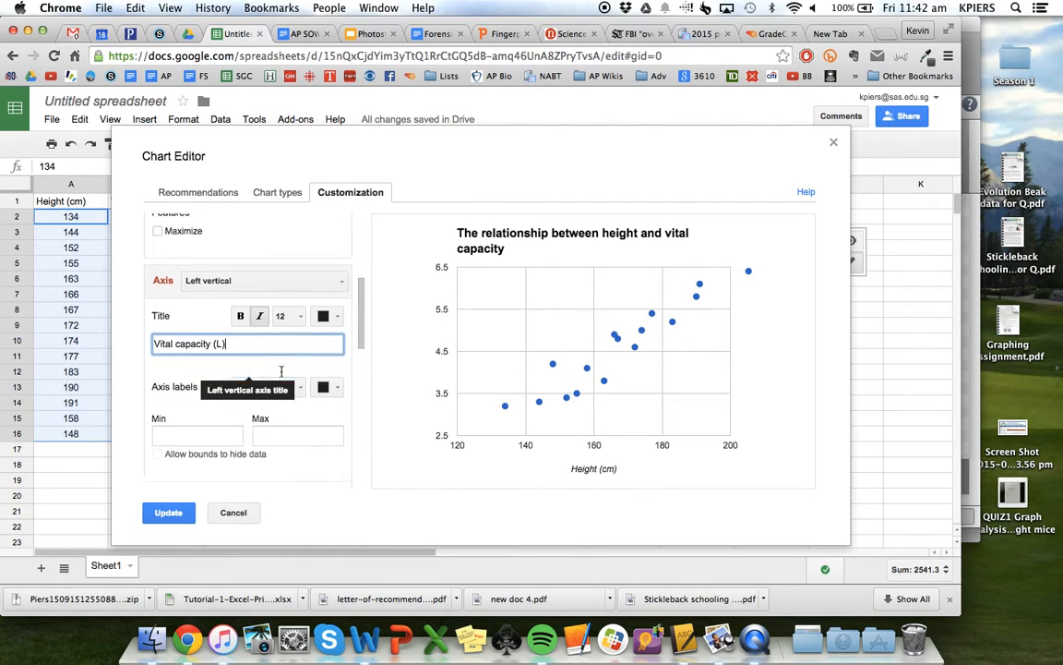
{"action": "scroll", "coordinate": [282, 371], "scroll_direction": "down", "scroll_amount": 10}
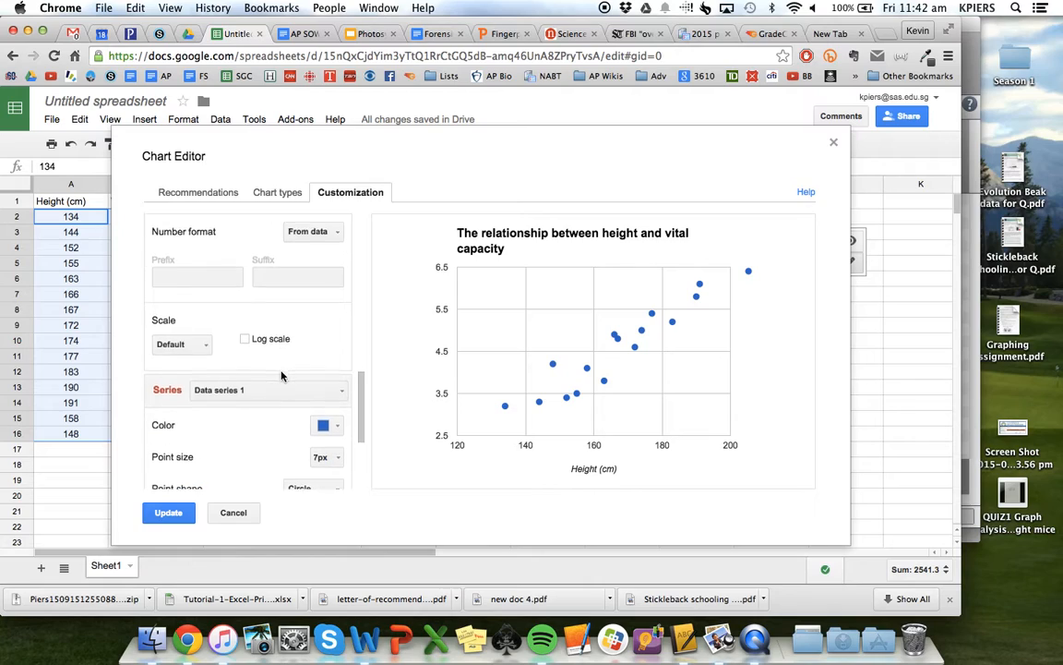
{"action": "scroll", "coordinate": [281, 375], "scroll_direction": "down", "scroll_amount": 5}
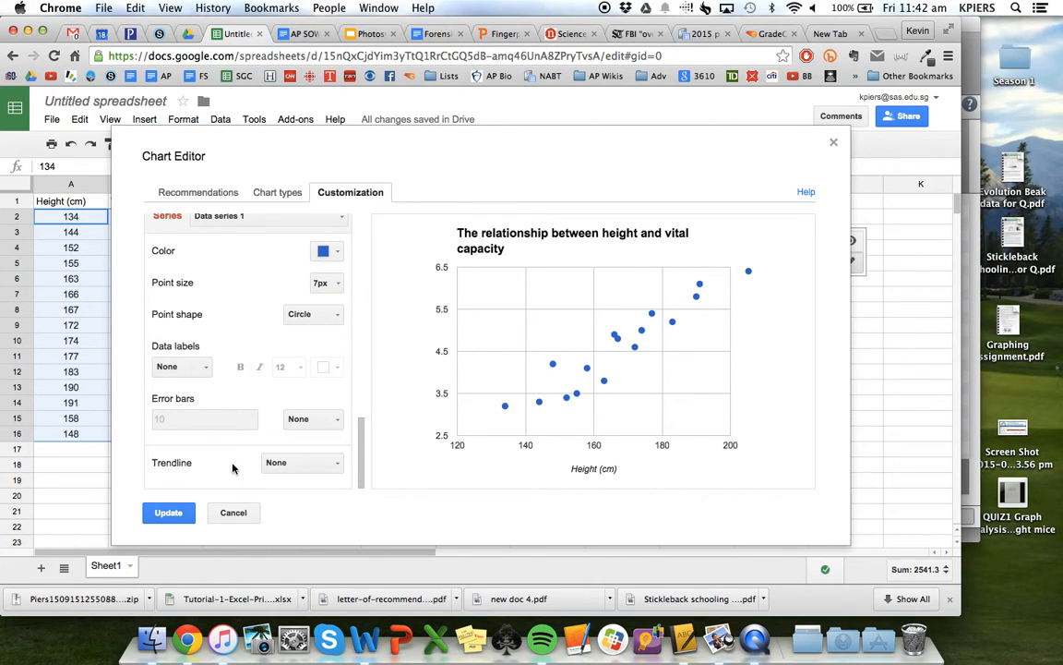
{"action": "left_click", "coordinate": [337, 465]}
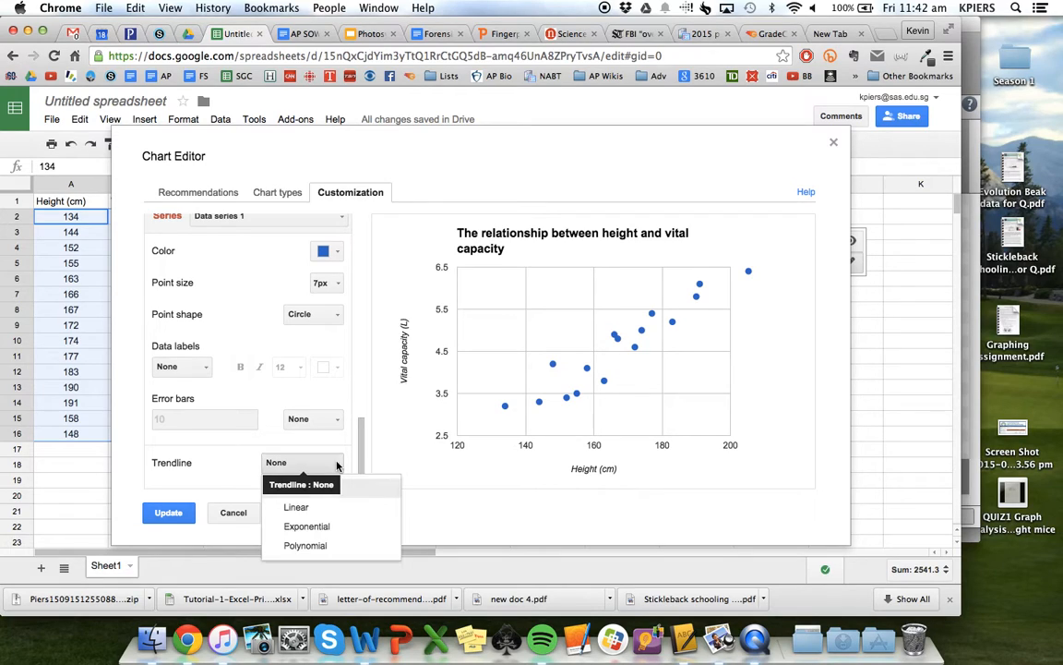
{"action": "left_click", "coordinate": [305, 510]}
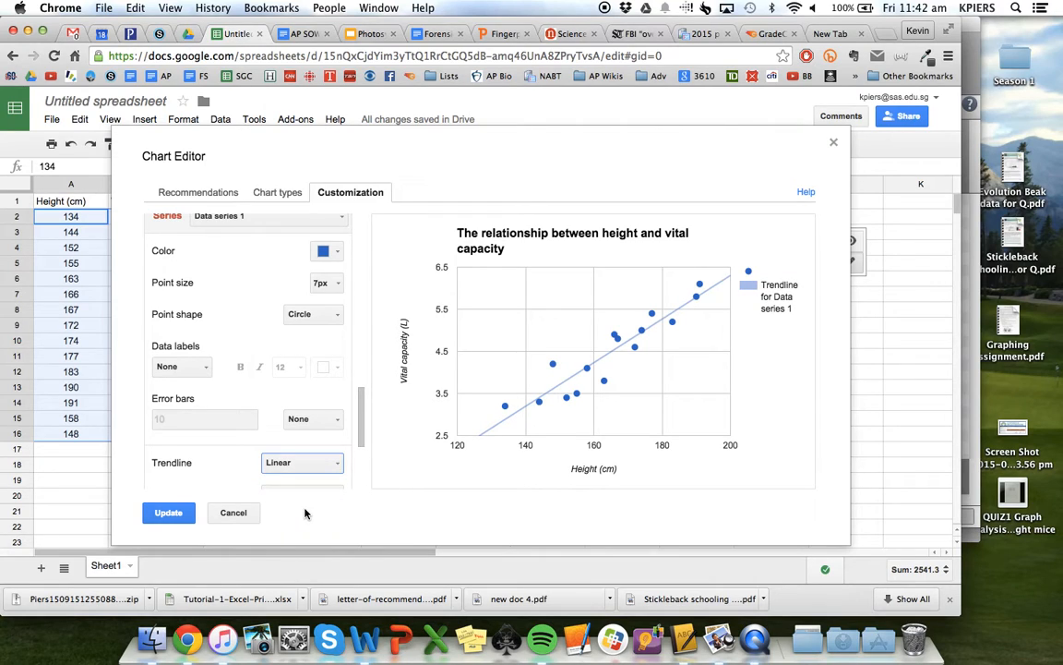
{"action": "scroll", "coordinate": [220, 459], "scroll_direction": "down", "scroll_amount": 3}
{"action": "scroll", "coordinate": [220, 459], "scroll_direction": "down", "scroll_amount": 2}
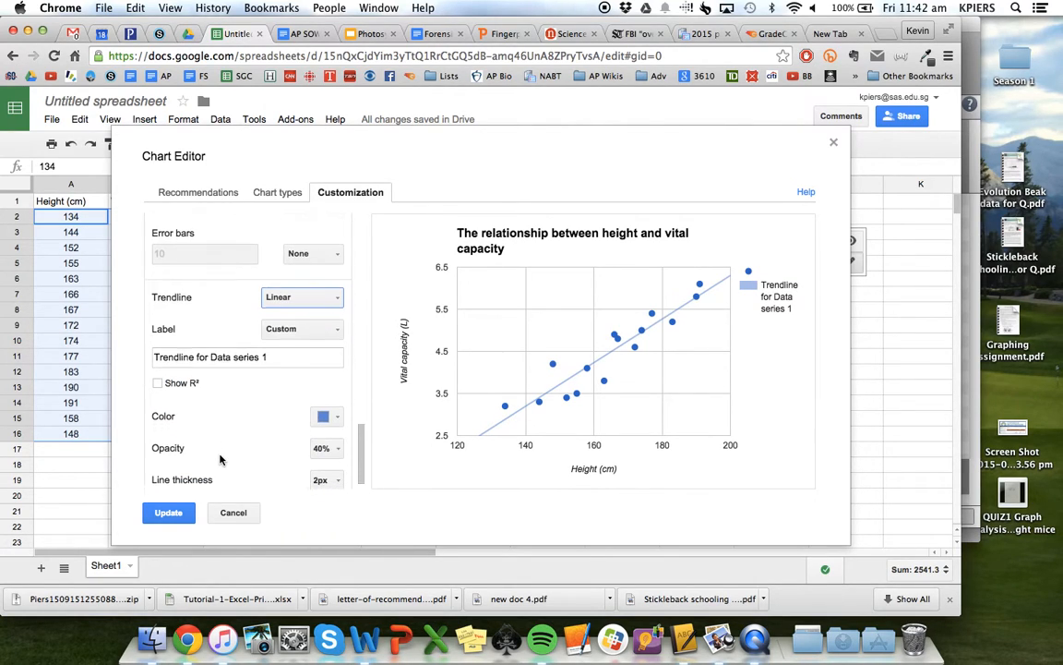
{"action": "left_click", "coordinate": [158, 376]}
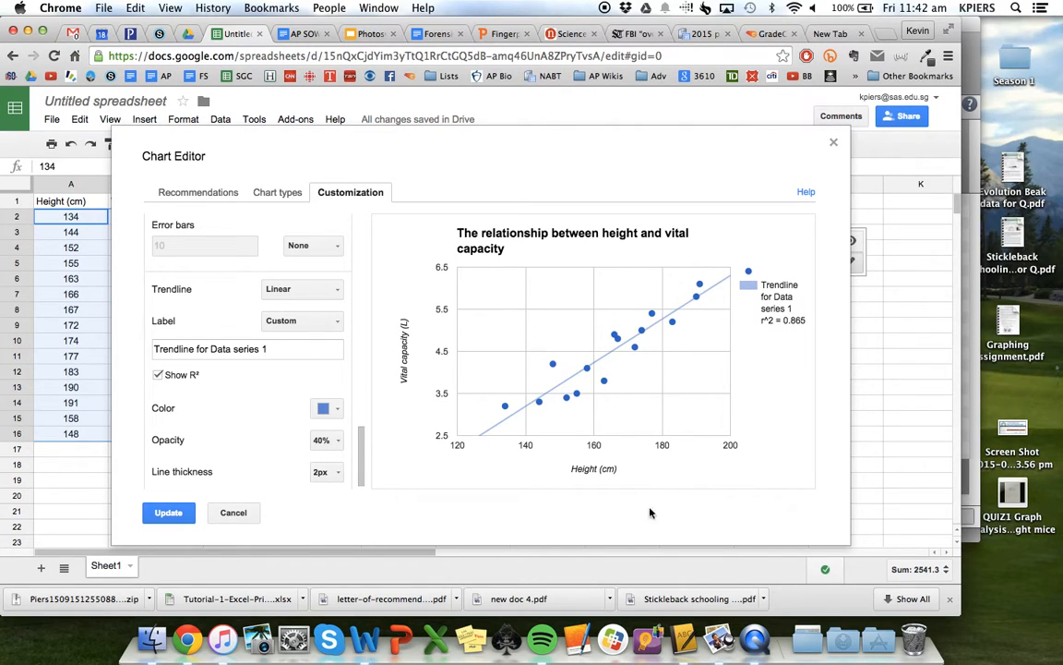
{"action": "left_click", "coordinate": [168, 512]}
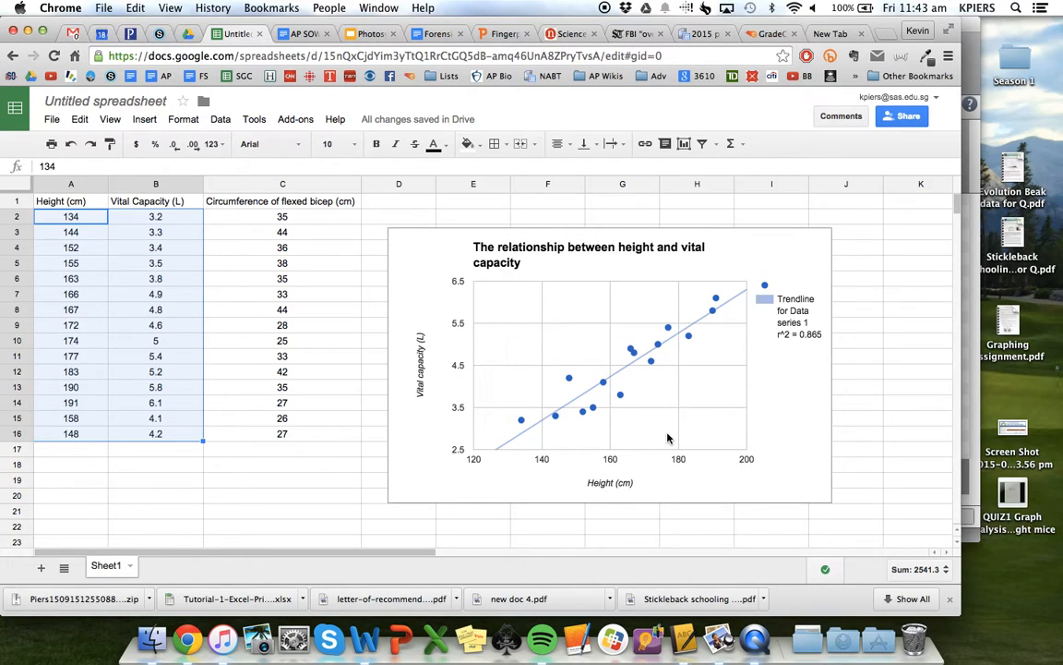
Select the heights in A2:A16 together with the bicep circumferences in C2:C16, then clear the selection
{"action": "left_click", "coordinate": [259, 484]}
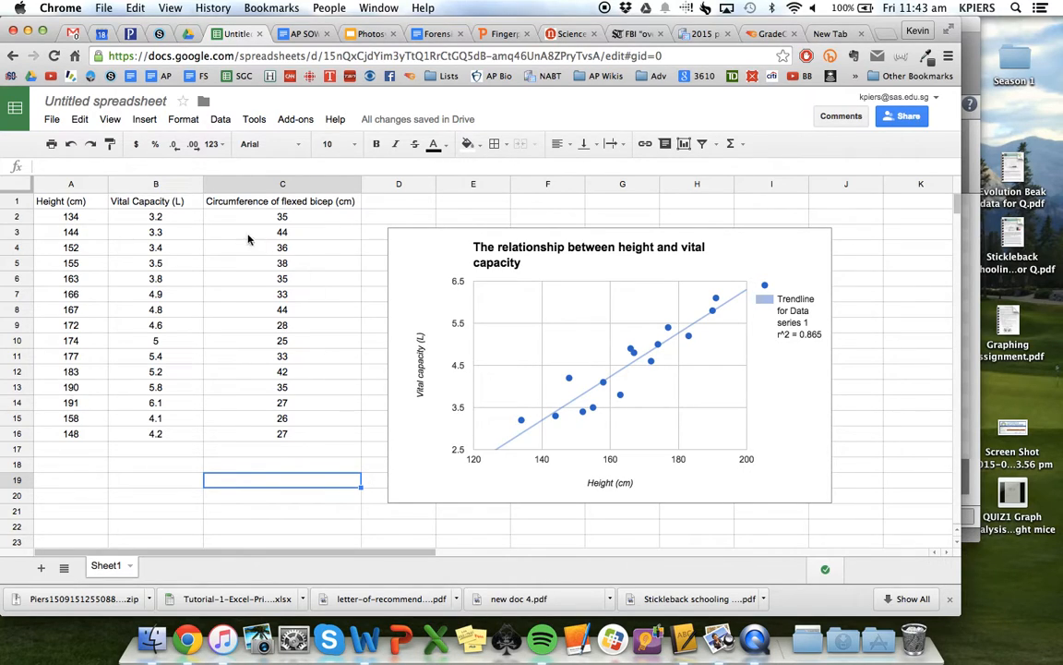
{"action": "left_click_drag", "start_coordinate": [58, 216], "coordinate": [82, 442]}
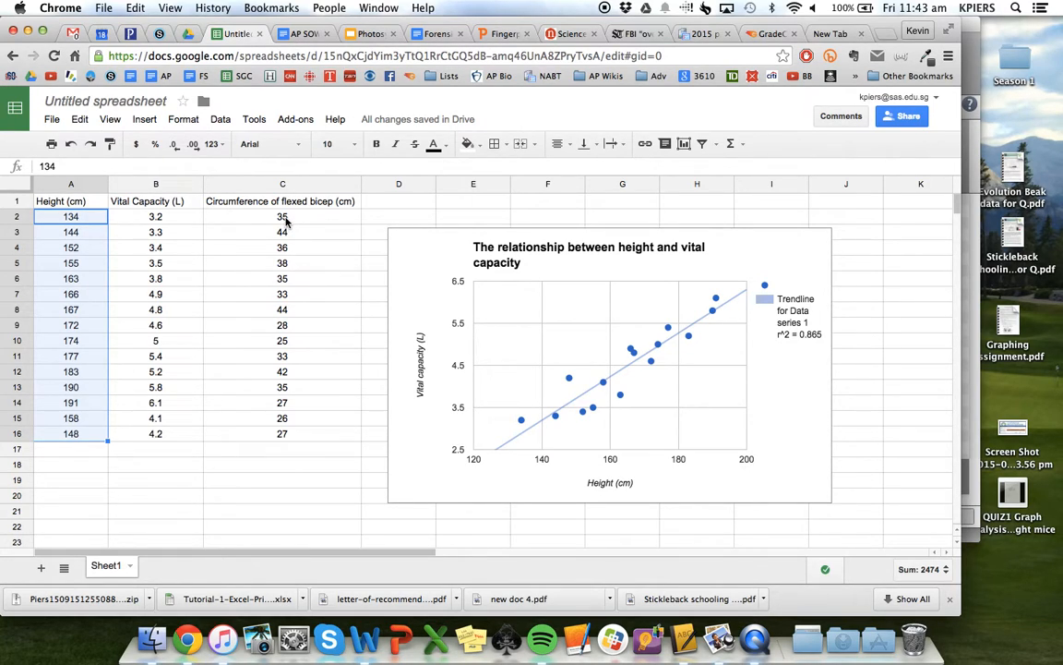
{"action": "left_click_drag", "start_coordinate": [284, 219], "coordinate": [294, 441]}
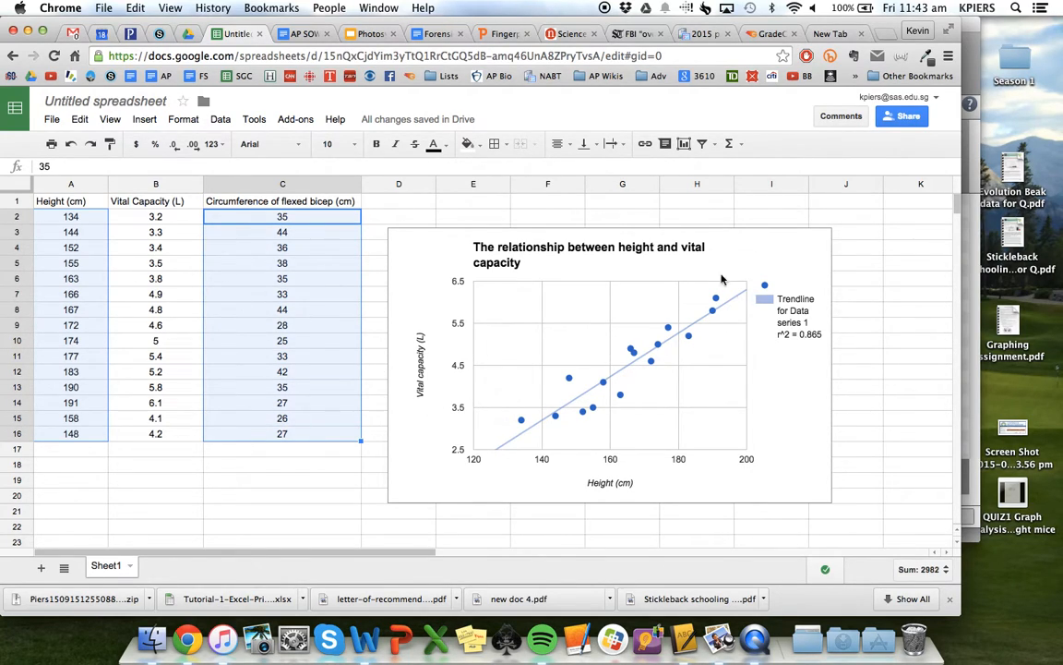
{"action": "left_click", "coordinate": [337, 470]}
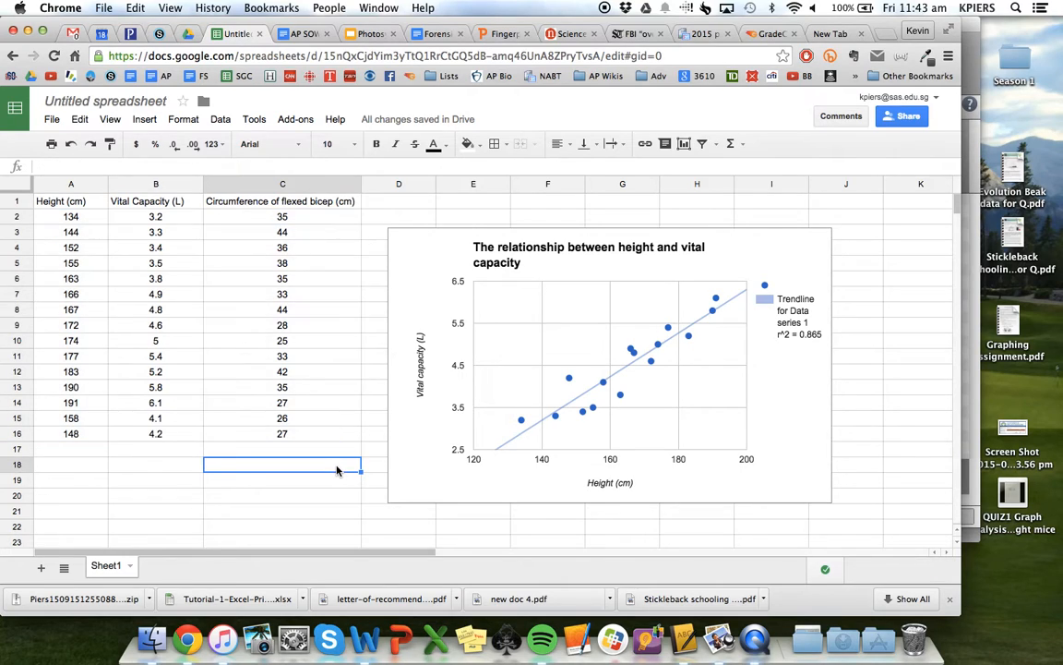
Examine the scatter chart of height against bicep circumference below the first chart, including its trendline and R² value
{"action": "scroll", "coordinate": [336, 470], "scroll_direction": "down", "scroll_amount": 10}
{"action": "scroll", "coordinate": [337, 471], "scroll_direction": "right", "scroll_amount": 1}
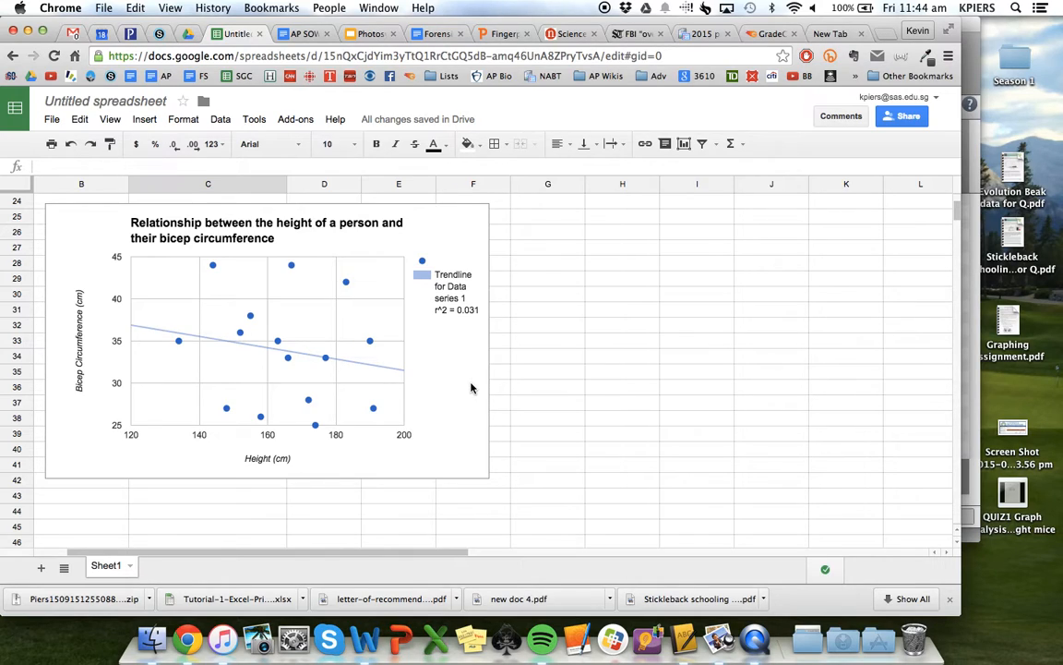
{"action": "scroll", "coordinate": [471, 387], "scroll_direction": "up", "scroll_amount": 10}
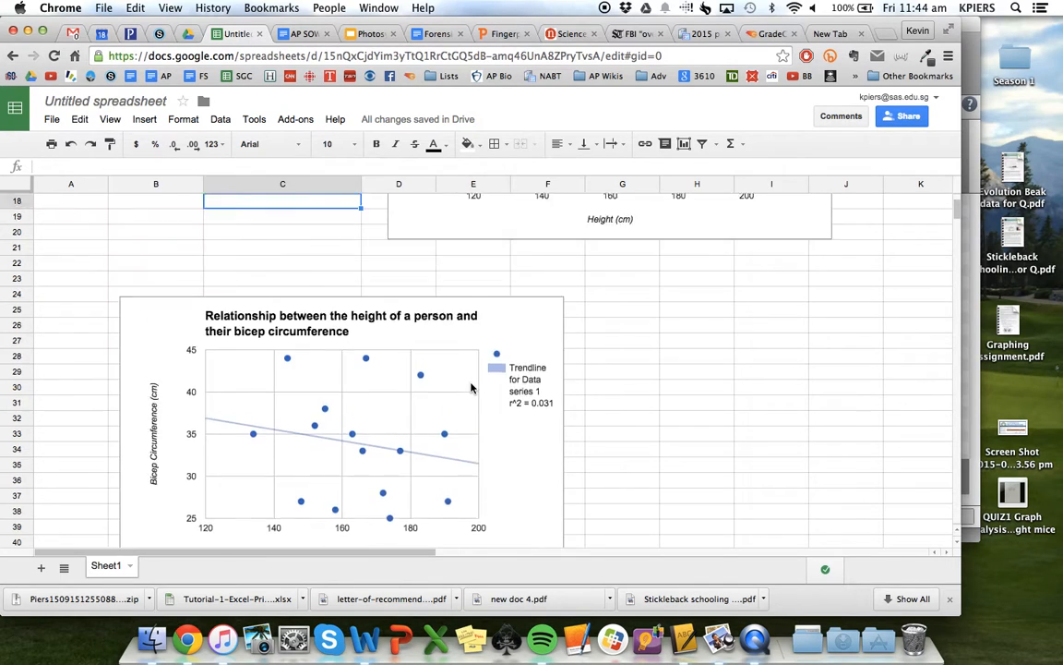